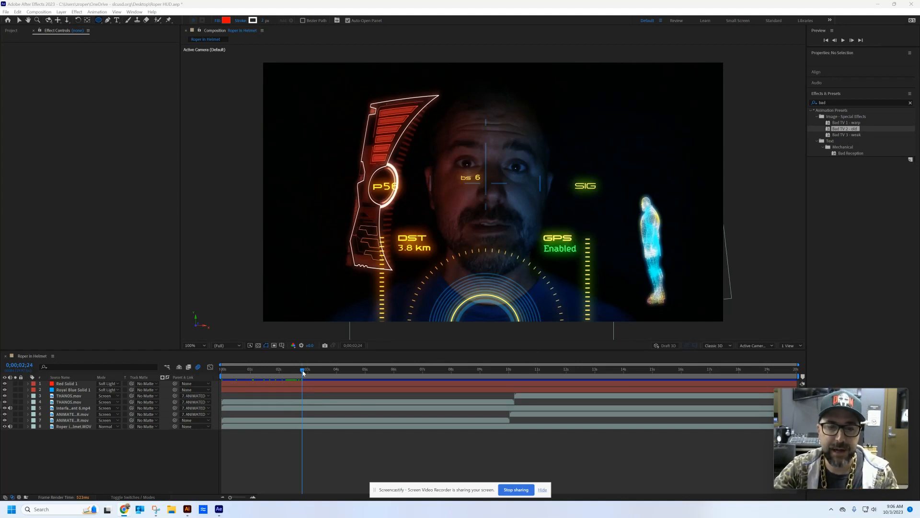
- Pre-compose the two THANOS, the interface and the two ANIMATED footage layers into a new composition named Holograms
drag(303, 371, 260, 393)
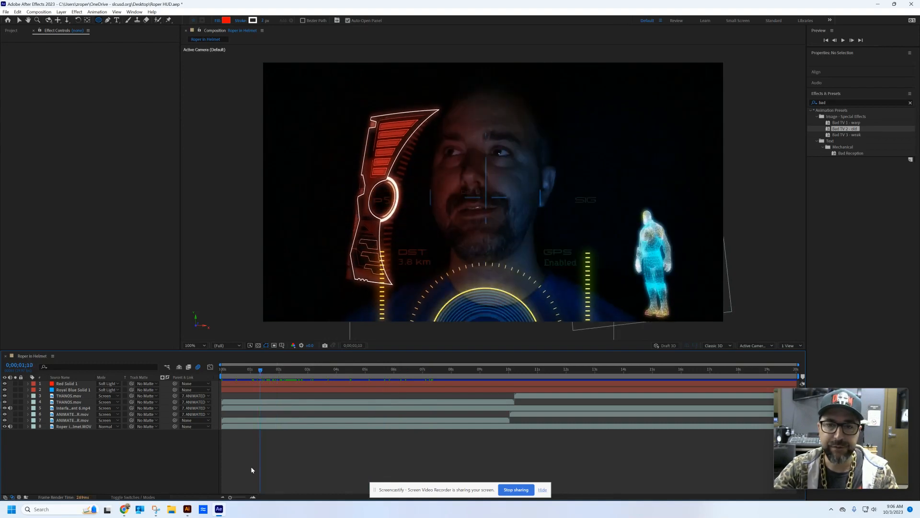
drag(263, 370, 271, 371)
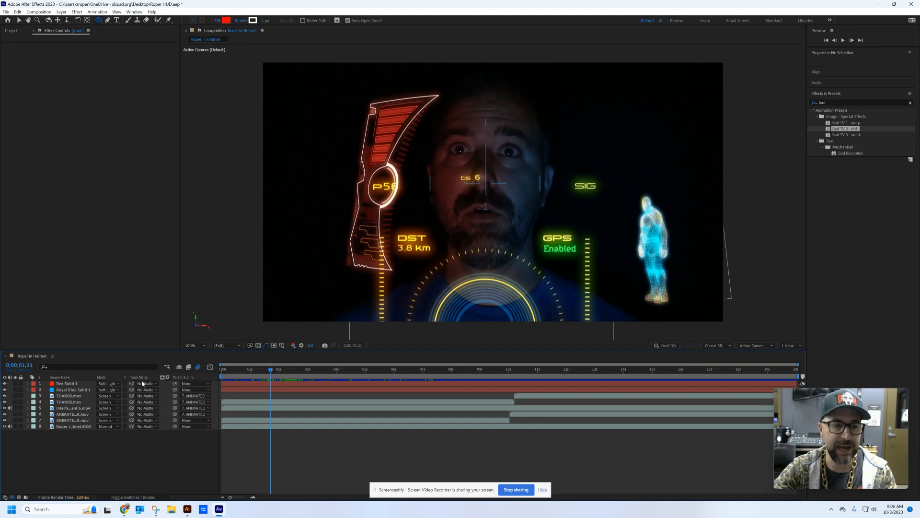
click(70, 396)
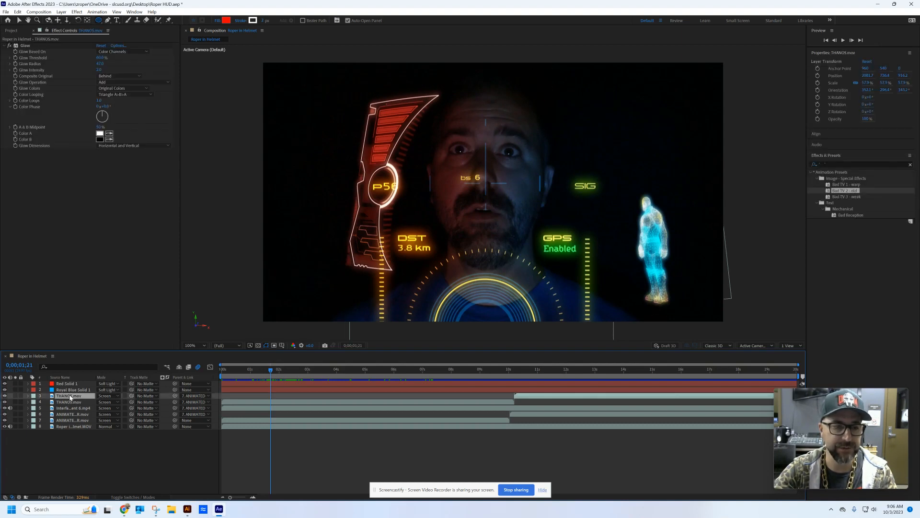
shift+click(72, 423)
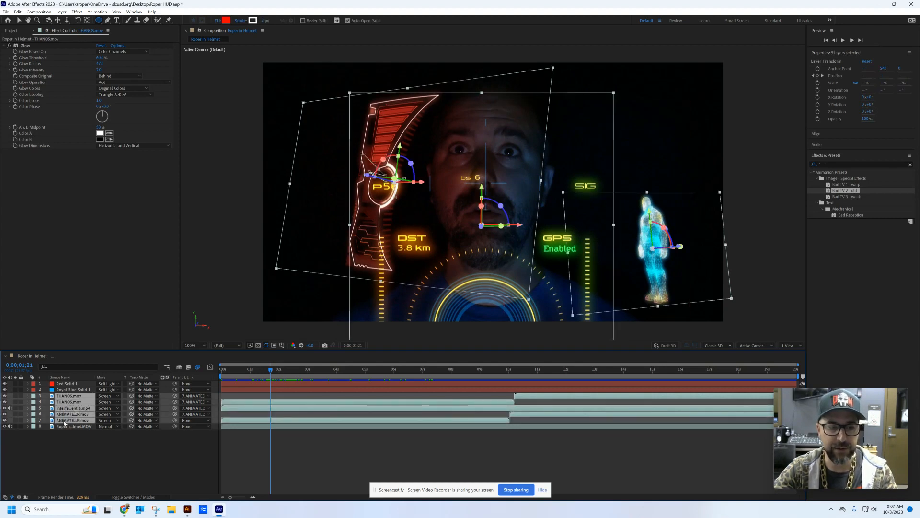
right_click(79, 396)
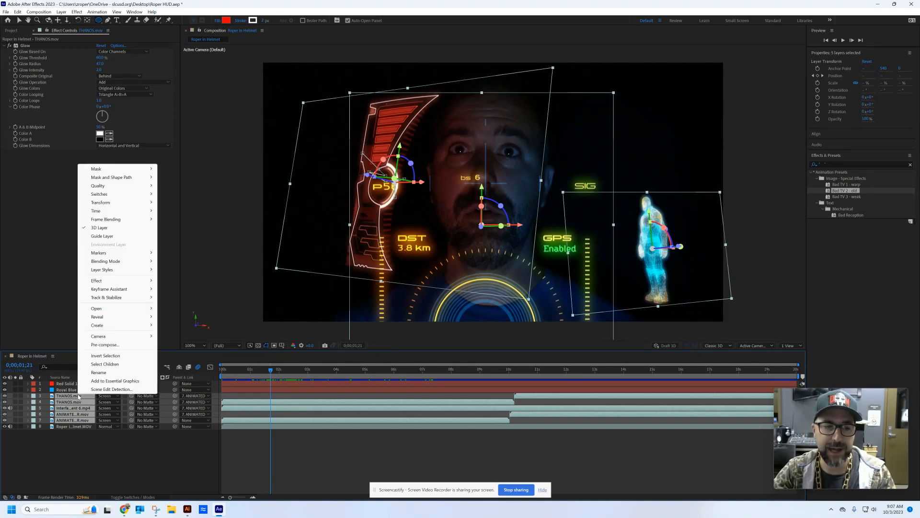
click(119, 345)
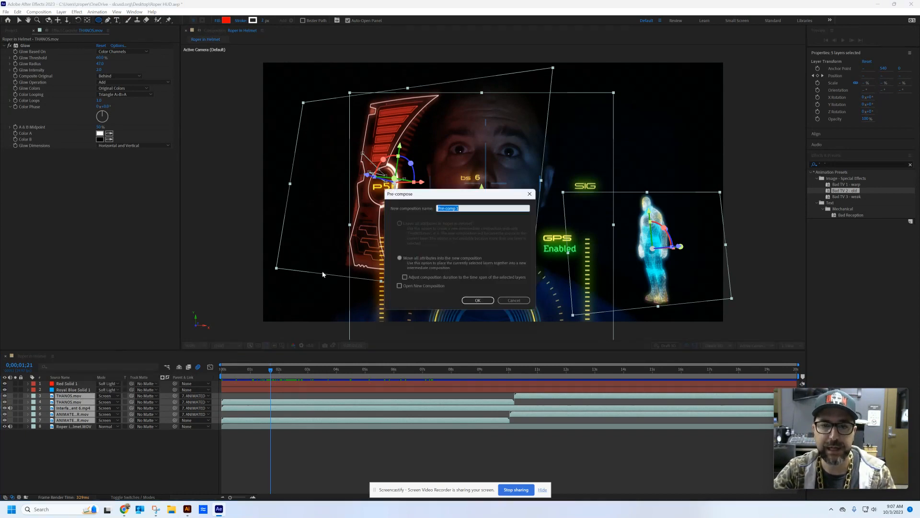
text(H)
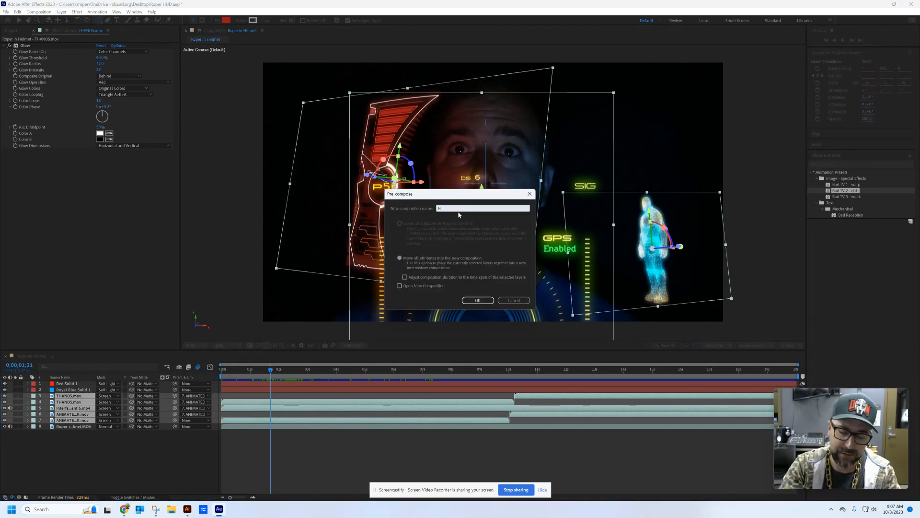
text(olograms)
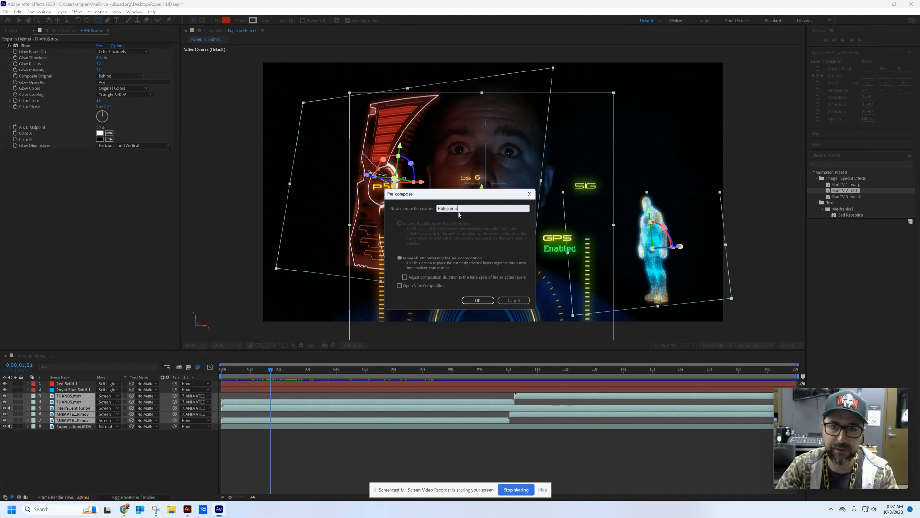
key(Return)
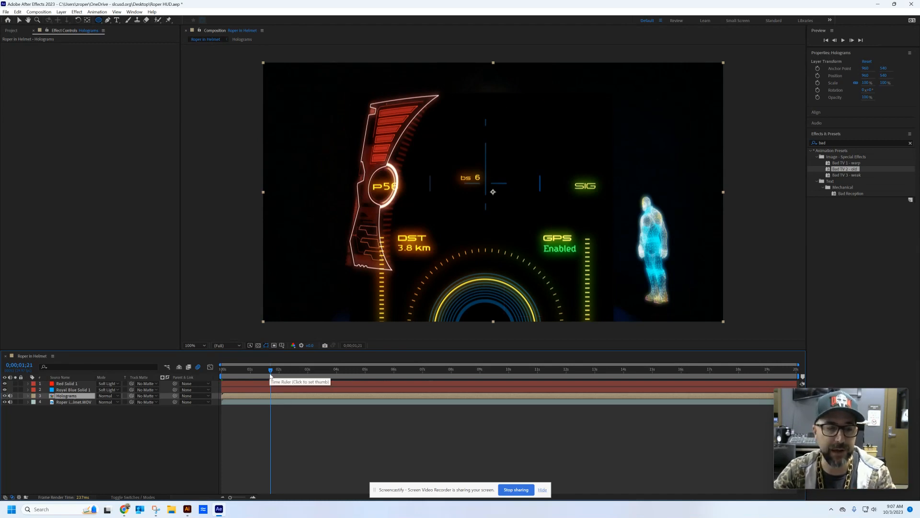
- Check the contents of the Holograms composition and set its layer's blending mode to Screen in the main composition
double_click(53, 397)
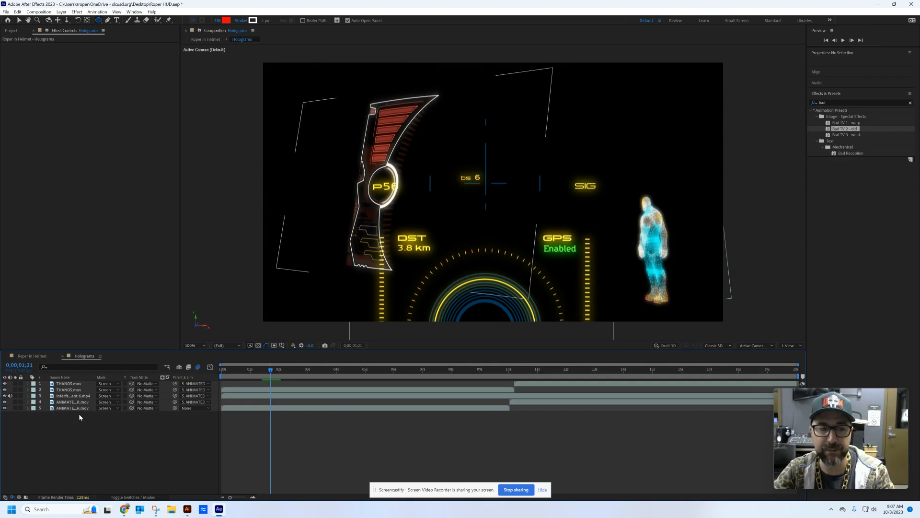
click(62, 356)
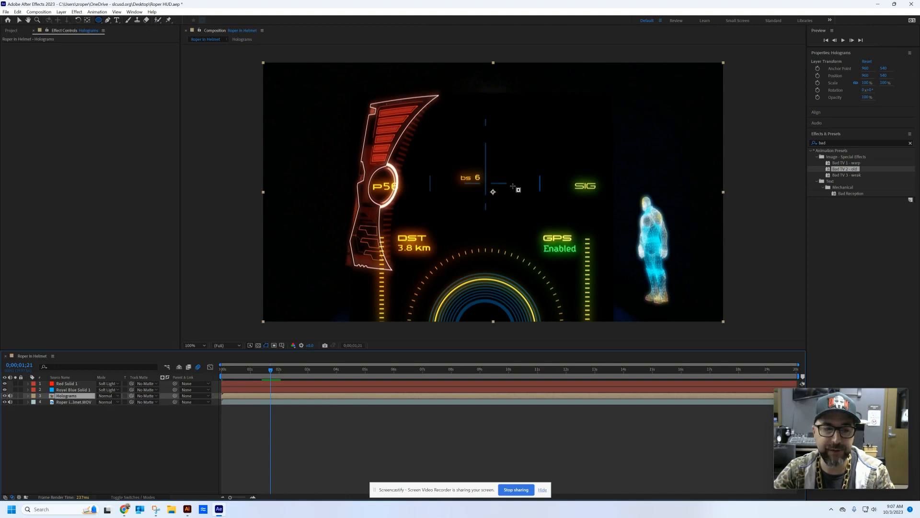
click(109, 396)
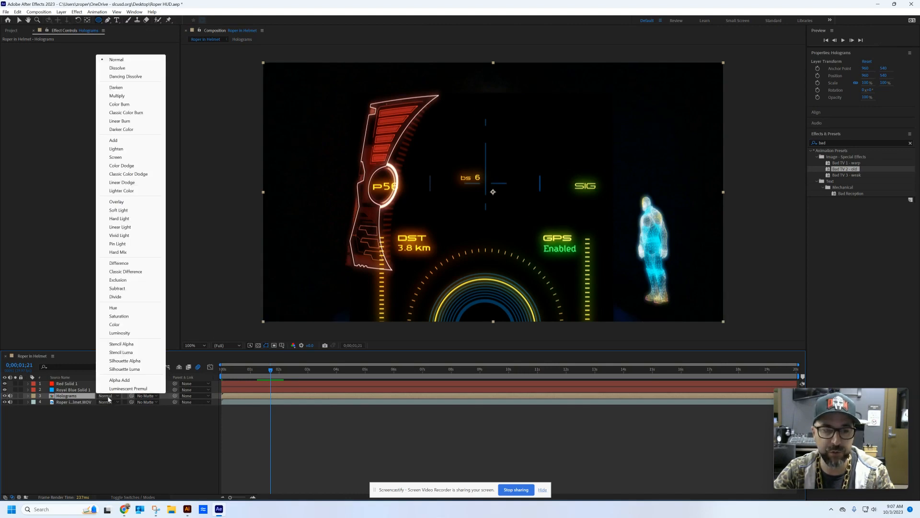
click(123, 158)
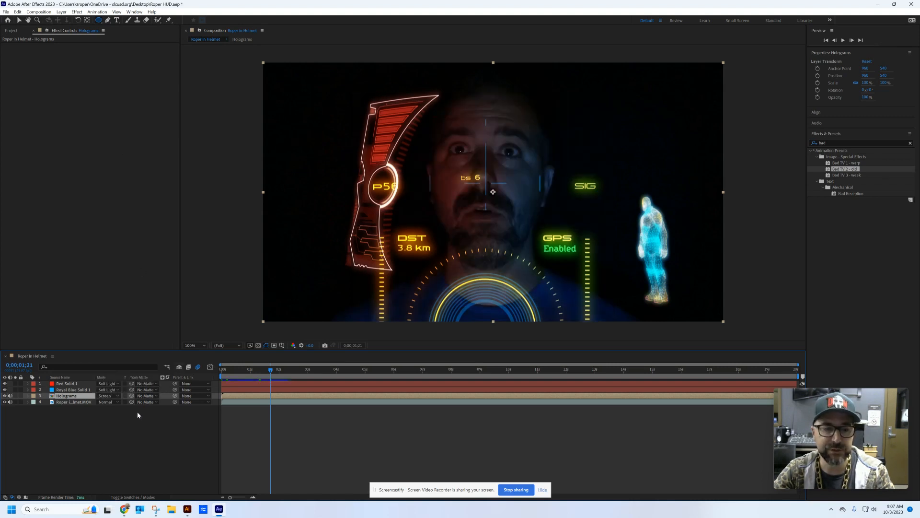
- Apply the Bad TV 2 - old preset to the Holograms layer and disable its Noise effect
click(133, 497)
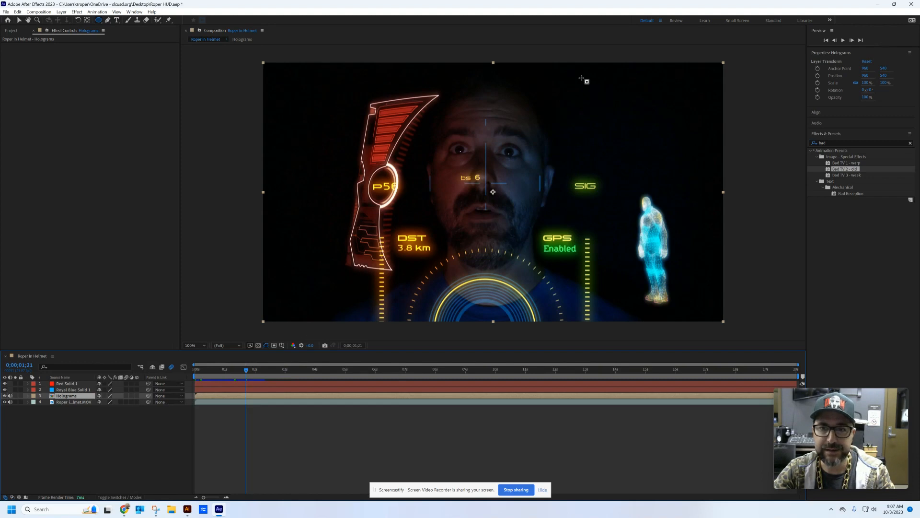
click(911, 143)
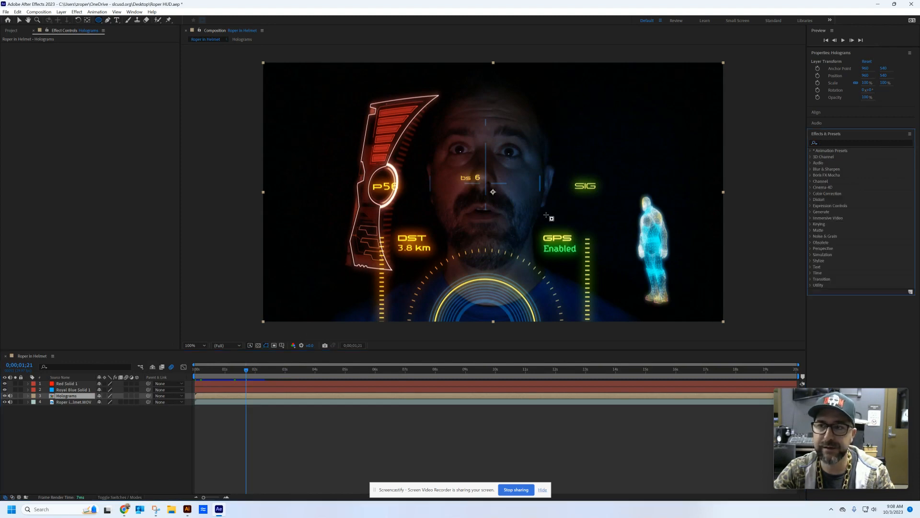
click(843, 142)
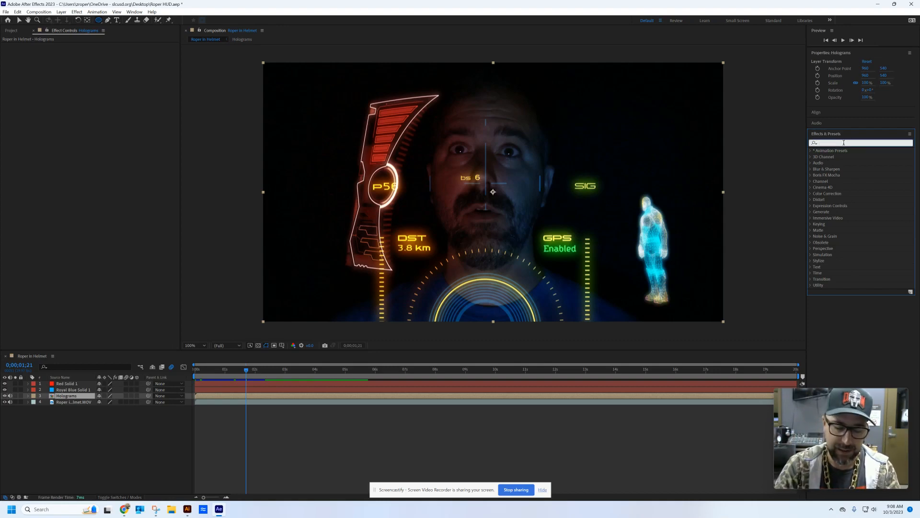
text(bad)
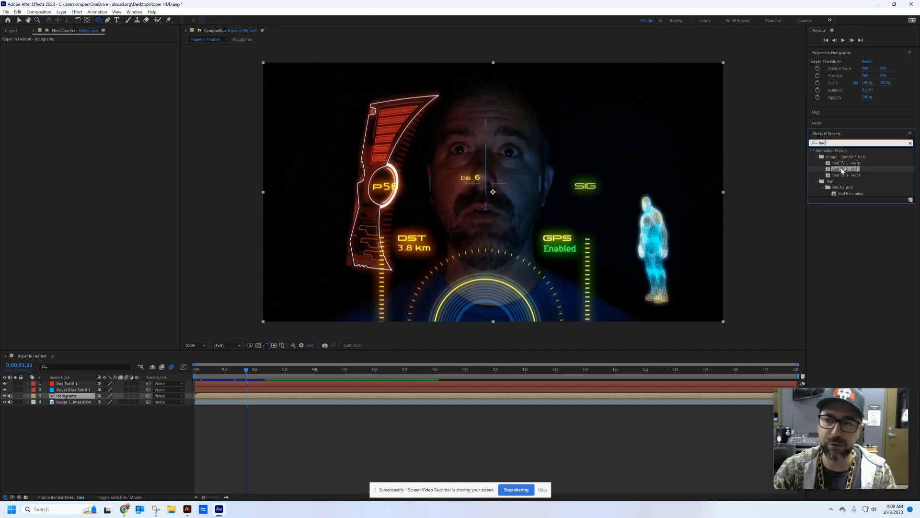
drag(842, 170, 72, 397)
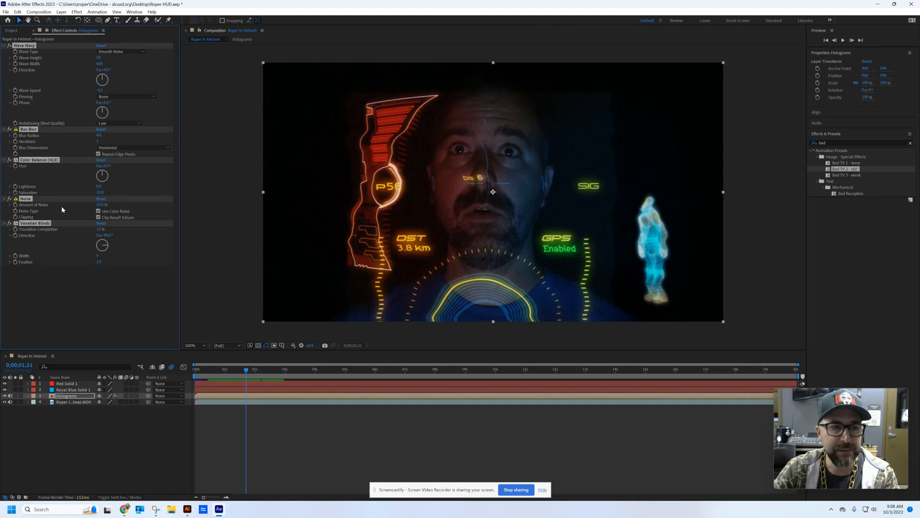
click(63, 309)
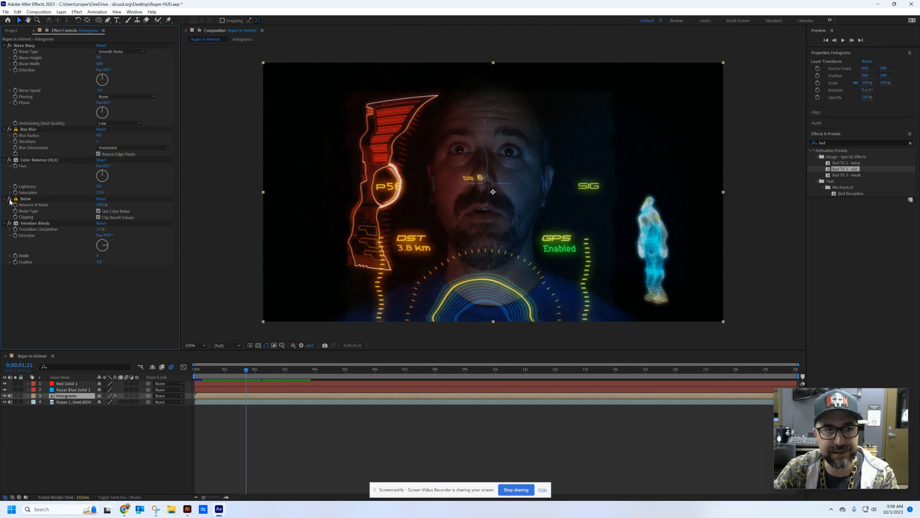
click(10, 199)
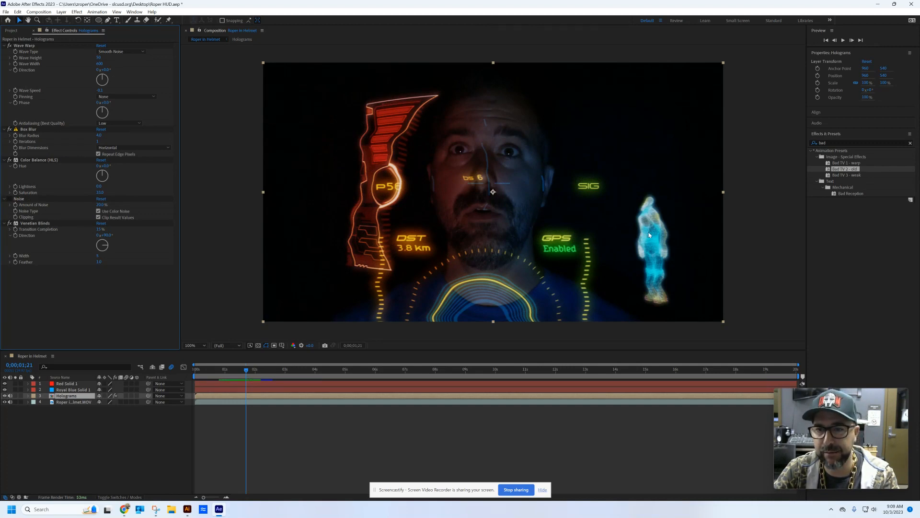
- Set the Wave Warp effect's wave height to 10 and wave width to 1 on the Holograms layer
click(99, 58)
text(1)
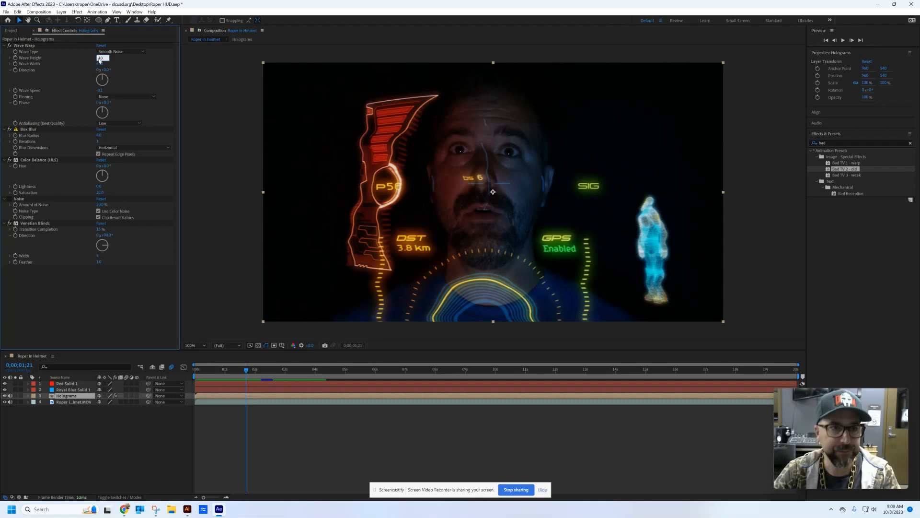
text(0)
key(Tab)
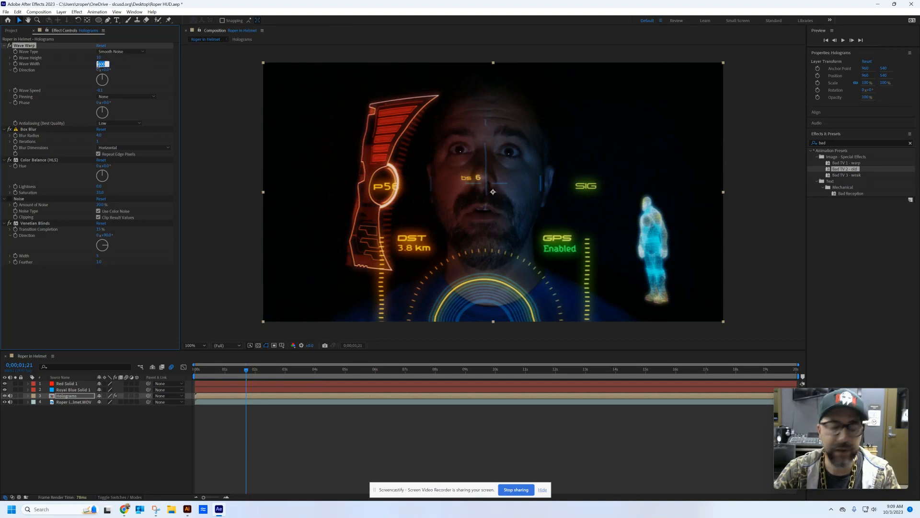
text(10)
key(Tab)
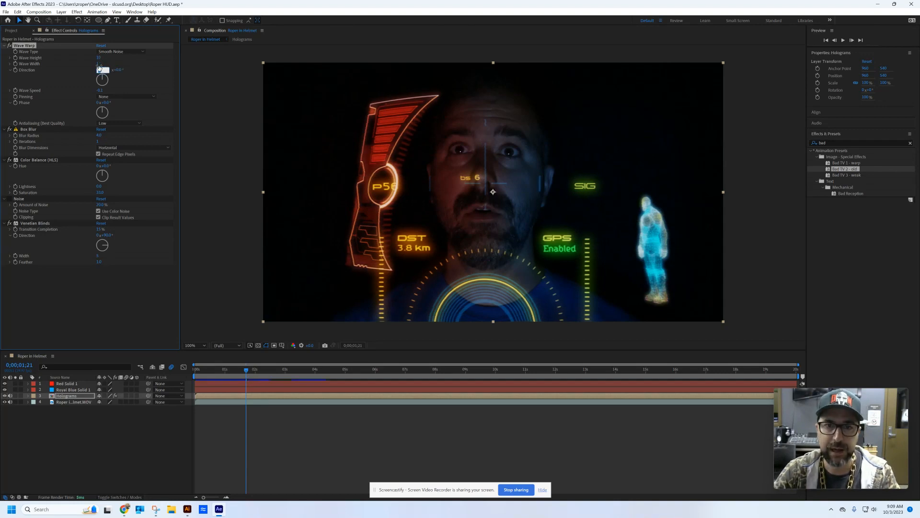
click(151, 73)
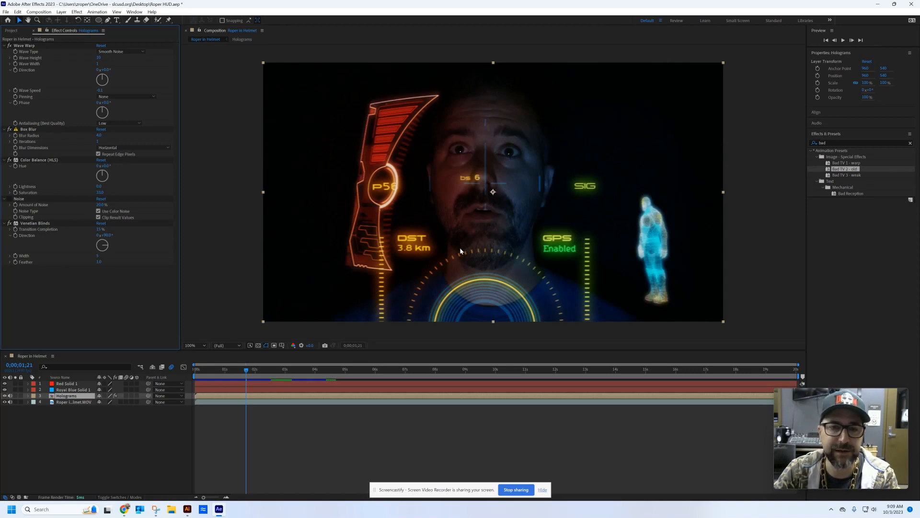
- Preview the composition from its start to check the distorted holograms, and return to about 0;00;00;28
drag(244, 373, 196, 373)
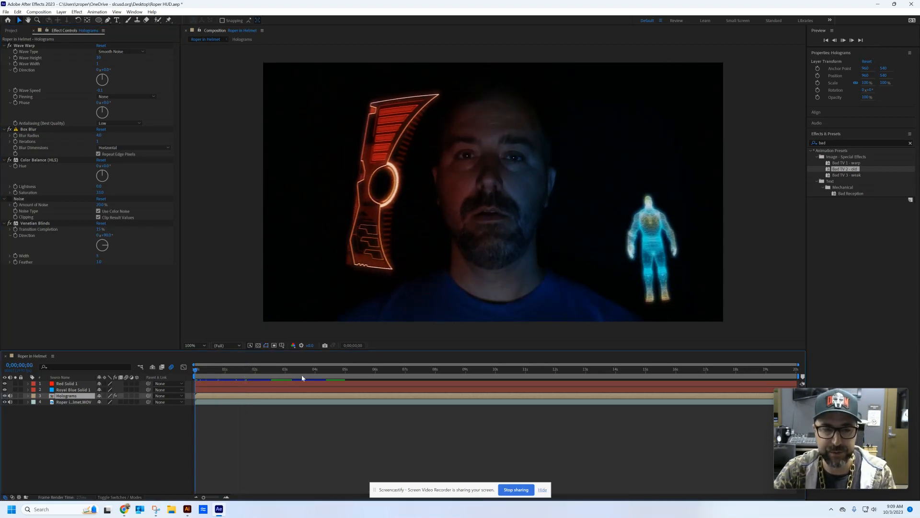
key(space)
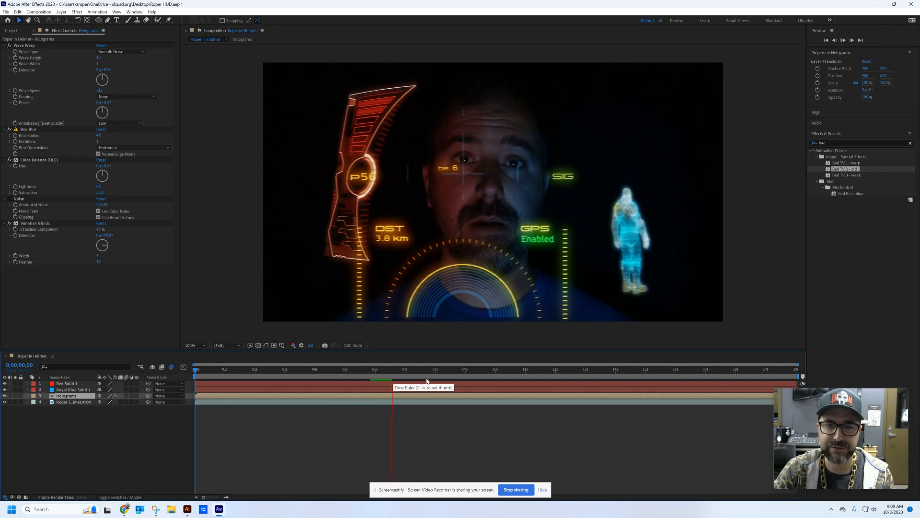
drag(427, 378, 224, 379)
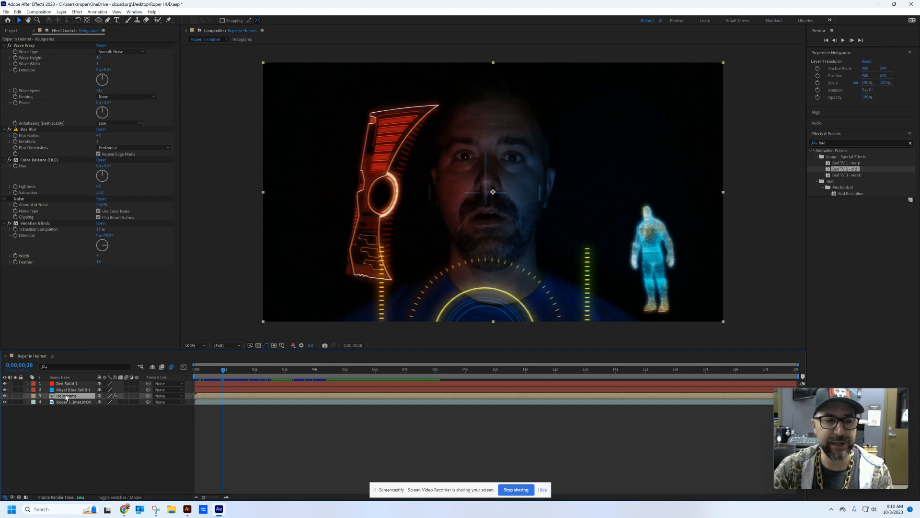
- Draw a large elliptical mask on the Holograms layer, centred on the frame and extending just beyond its upper and lower edges
click(99, 20)
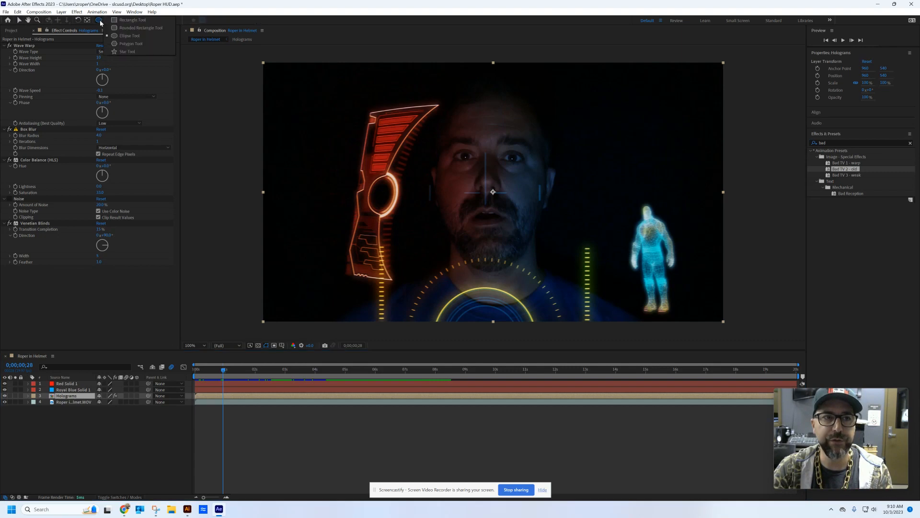
click(130, 35)
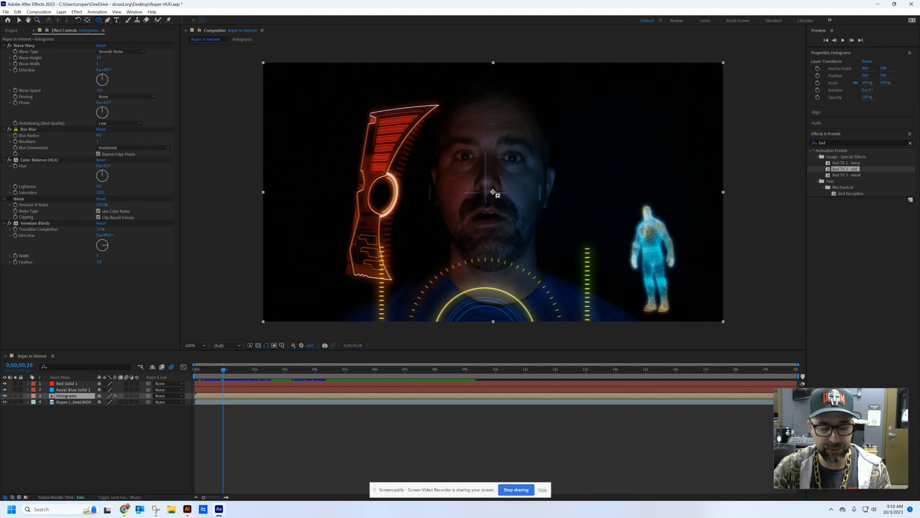
drag(493, 193, 700, 335)
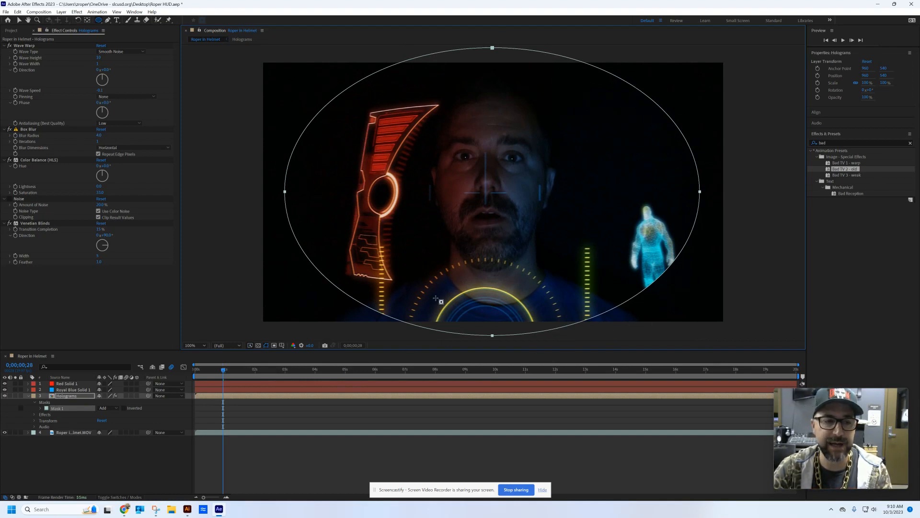
- Feather the Holograms layer's elliptical mask by about 109 pixels
click(34, 404)
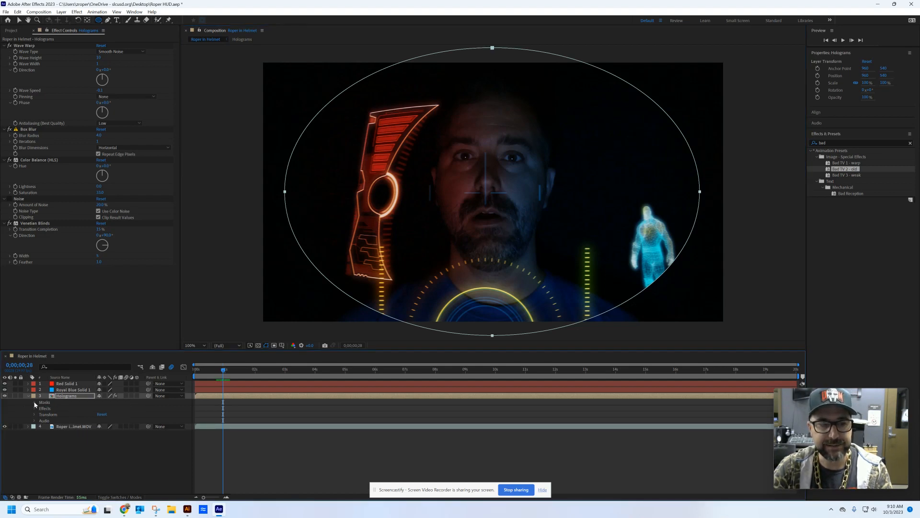
click(34, 404)
click(40, 409)
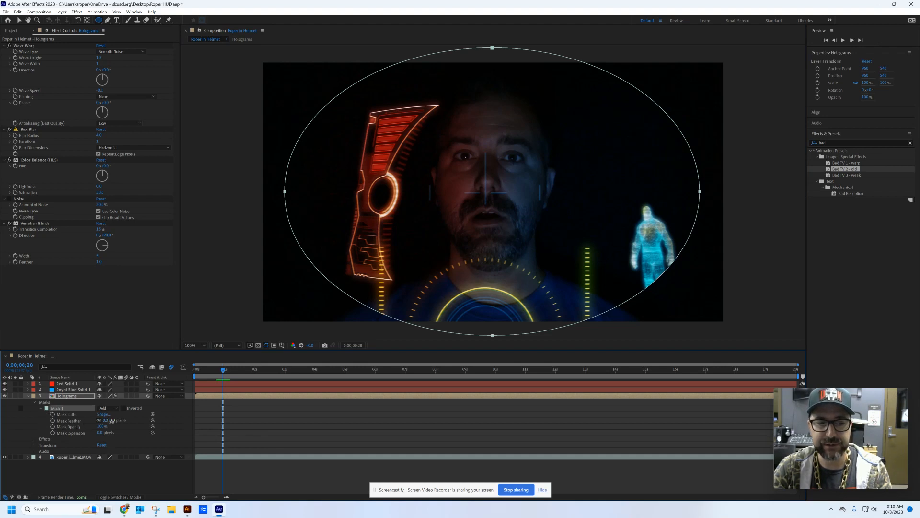
drag(110, 420, 150, 420)
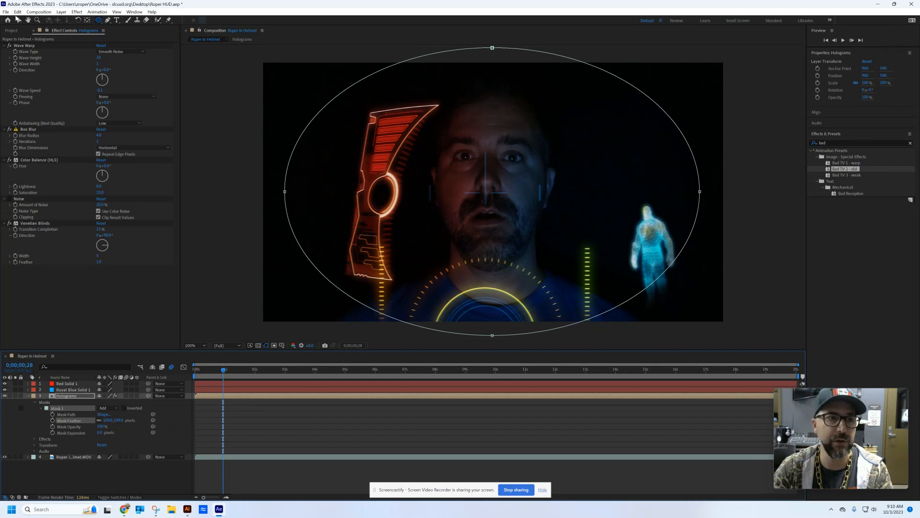
click(18, 20)
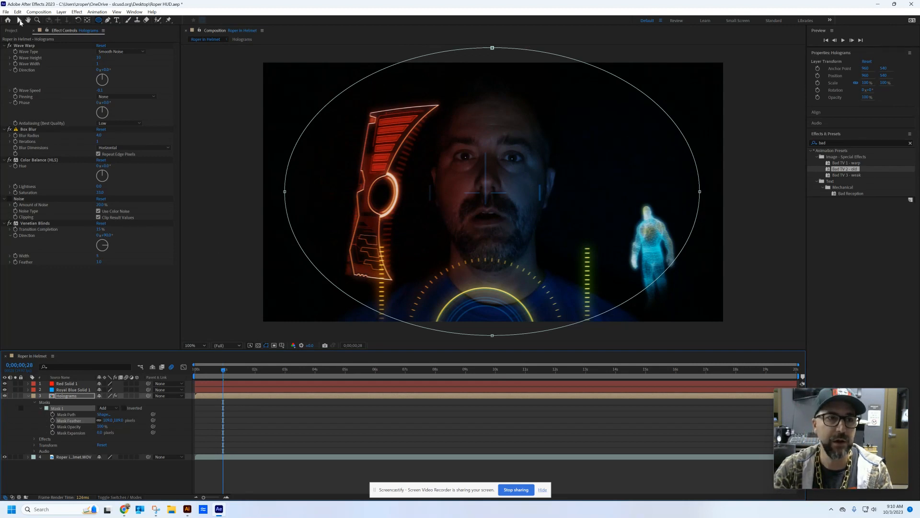
click(235, 292)
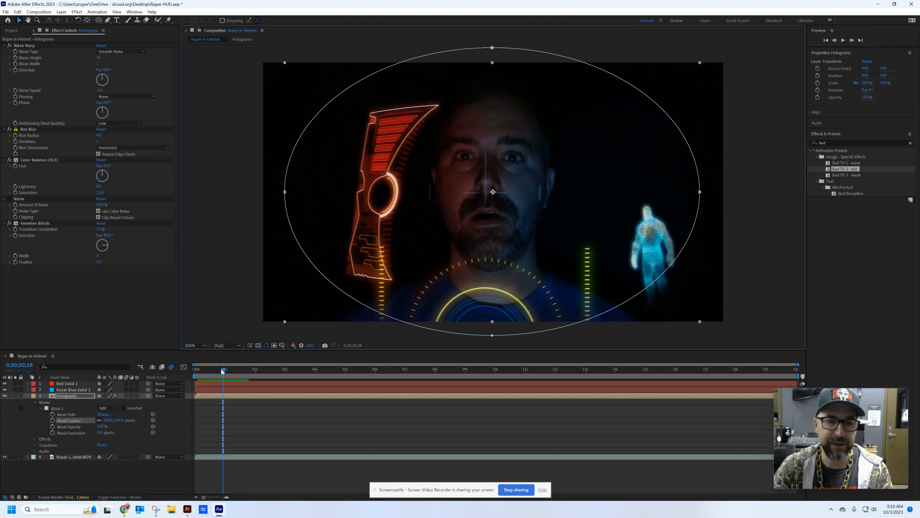
- Return the playhead to the start of the helmet composition and add the composition to the render queue
mouse_move(222, 372)
mouse_down()
mouse_move(558, 375)
mouse_move(215, 376)
mouse_up()
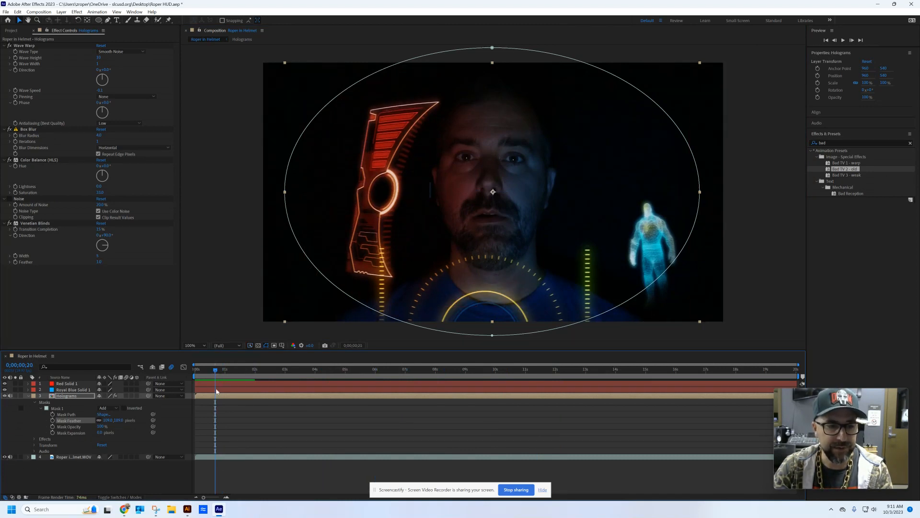
click(195, 372)
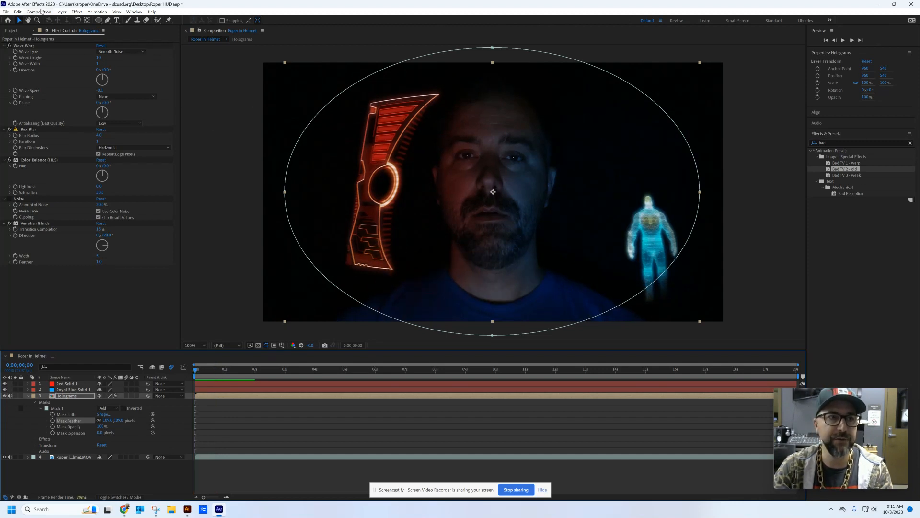
click(5, 12)
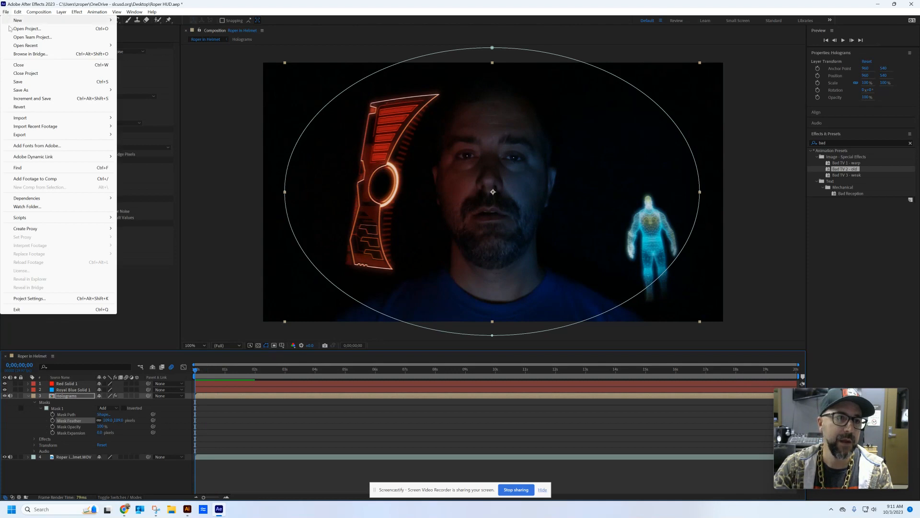
mouse_move(32, 139)
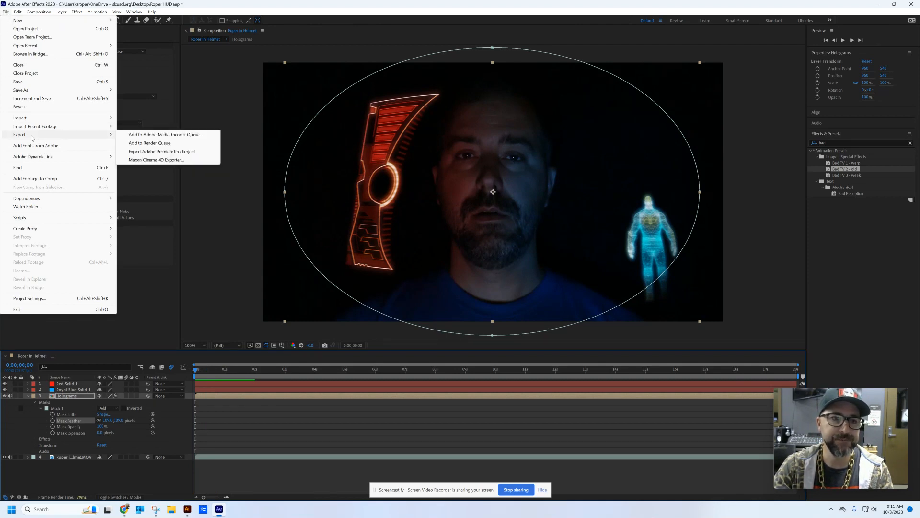
click(161, 145)
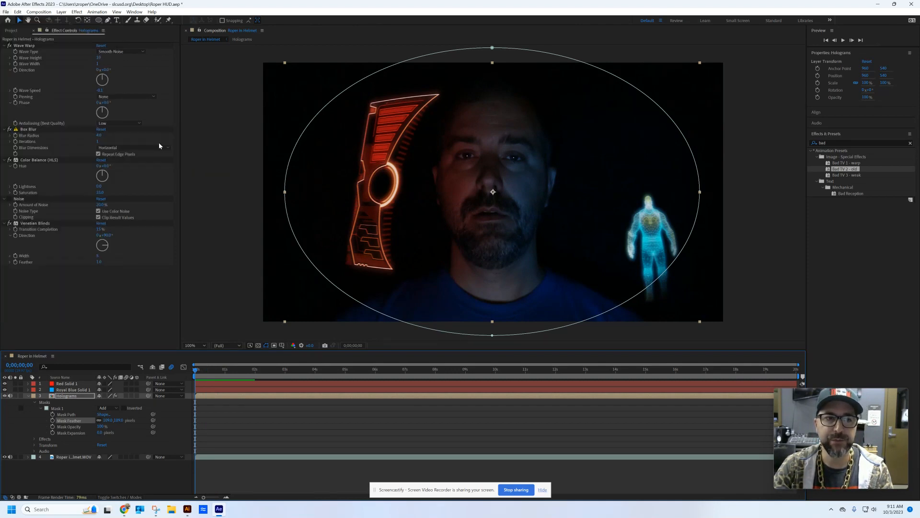
drag(853, 416, 847, 250)
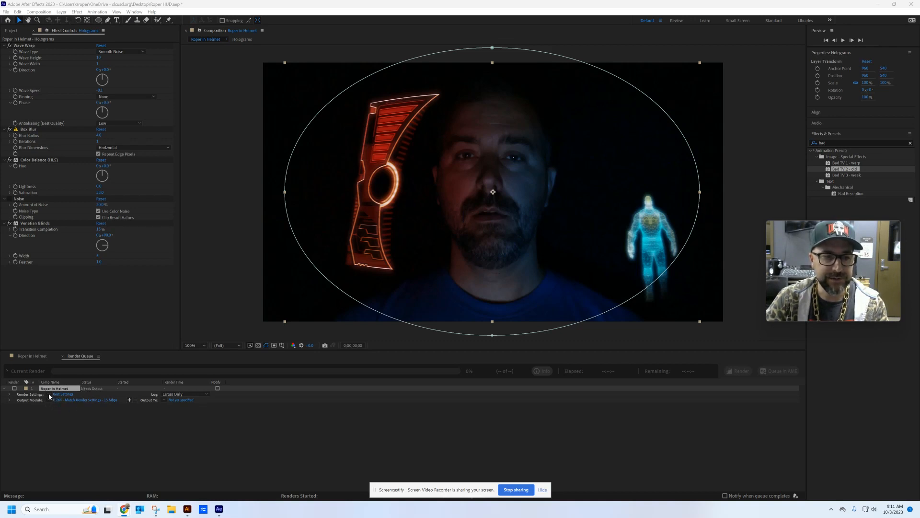
- Set the queued composition's render settings to Draft quality, keeping the resolution at Full
click(63, 394)
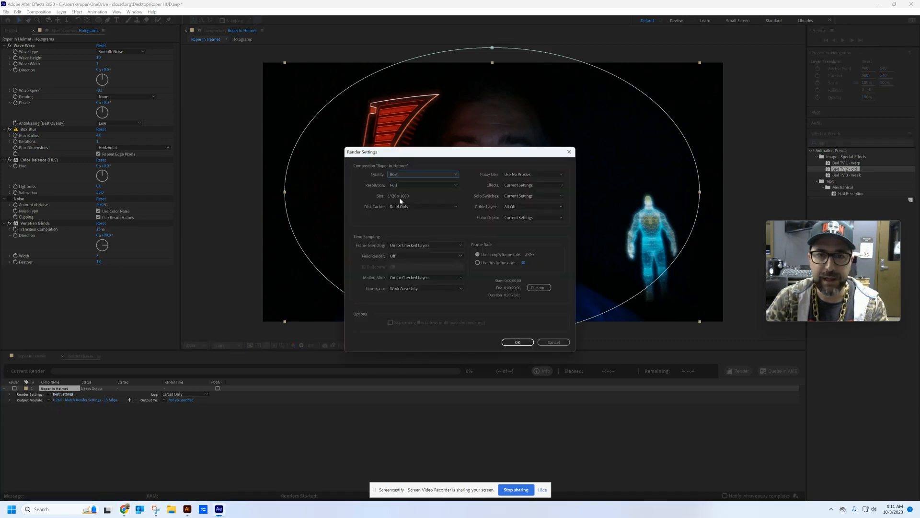
click(424, 174)
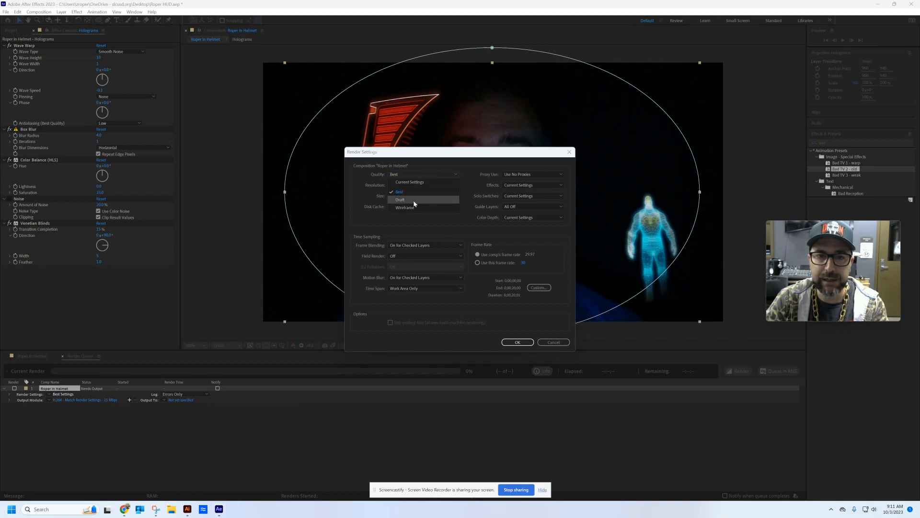
click(402, 200)
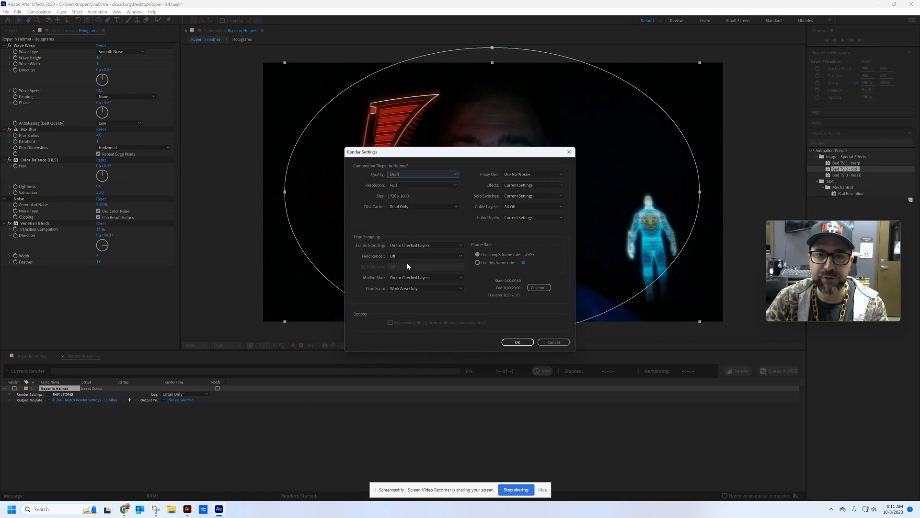
click(412, 186)
click(361, 194)
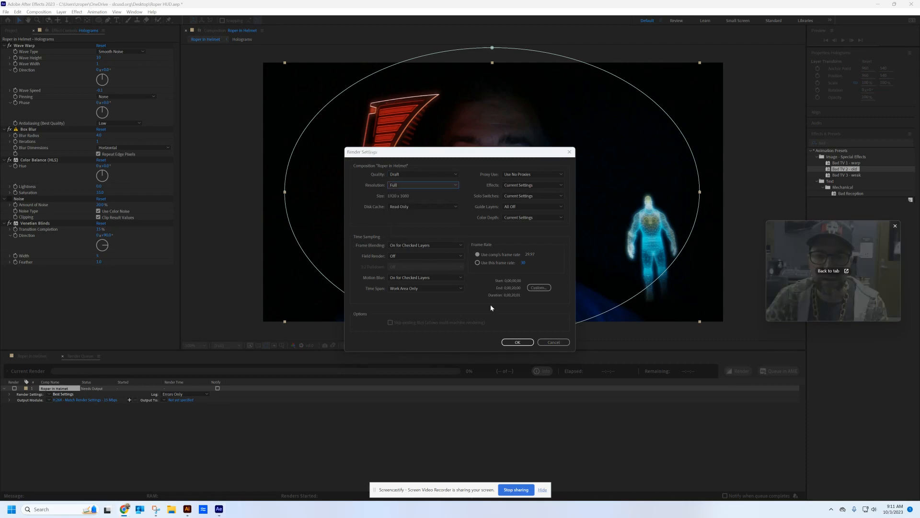
click(517, 342)
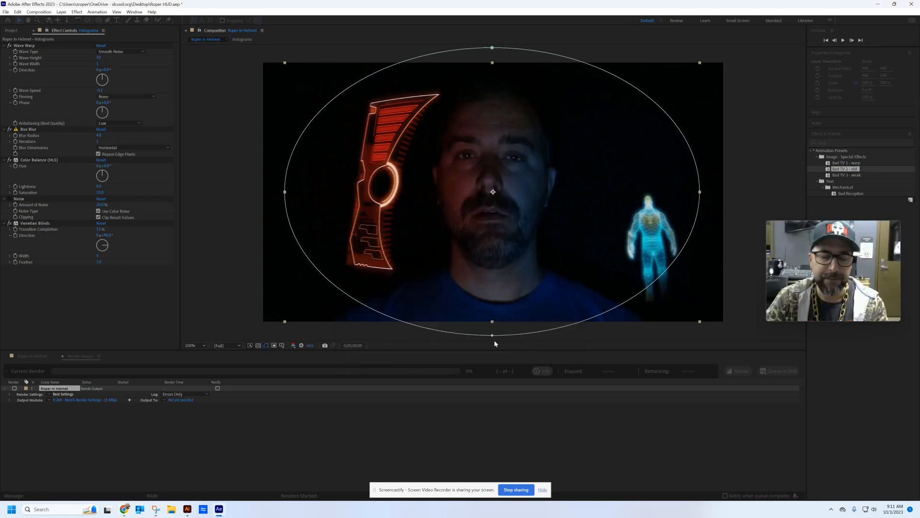
- Set the queued composition's output module format to H.264
click(72, 400)
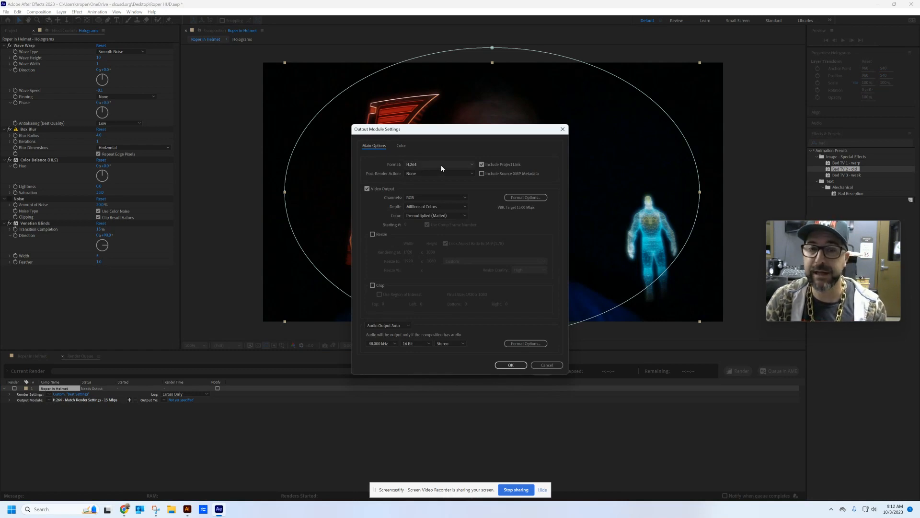
click(472, 164)
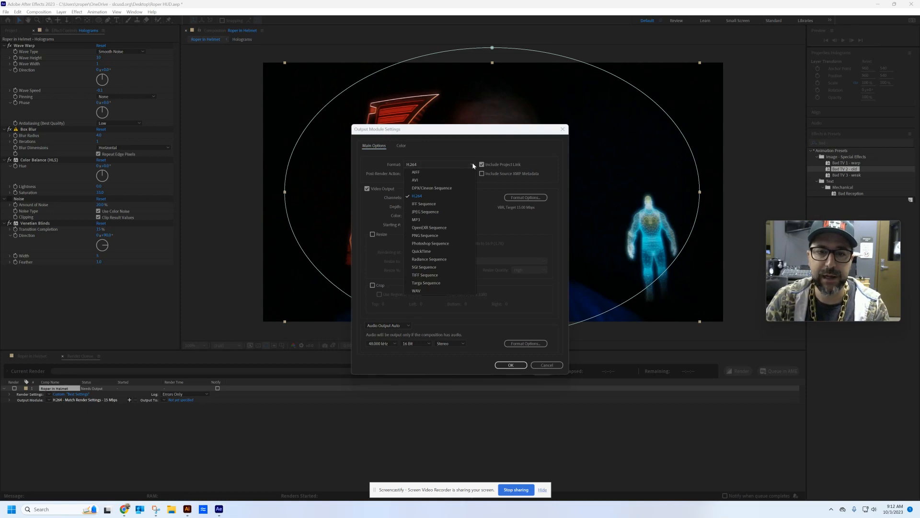
click(424, 197)
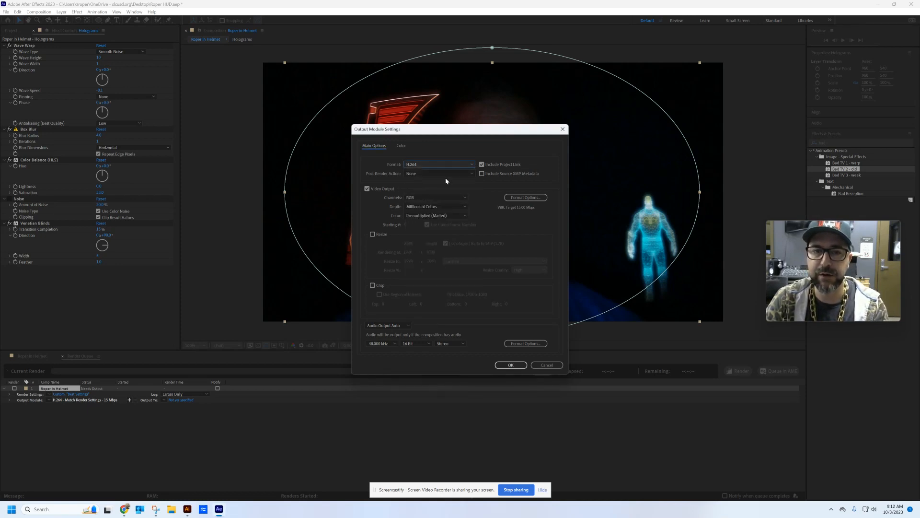
click(510, 365)
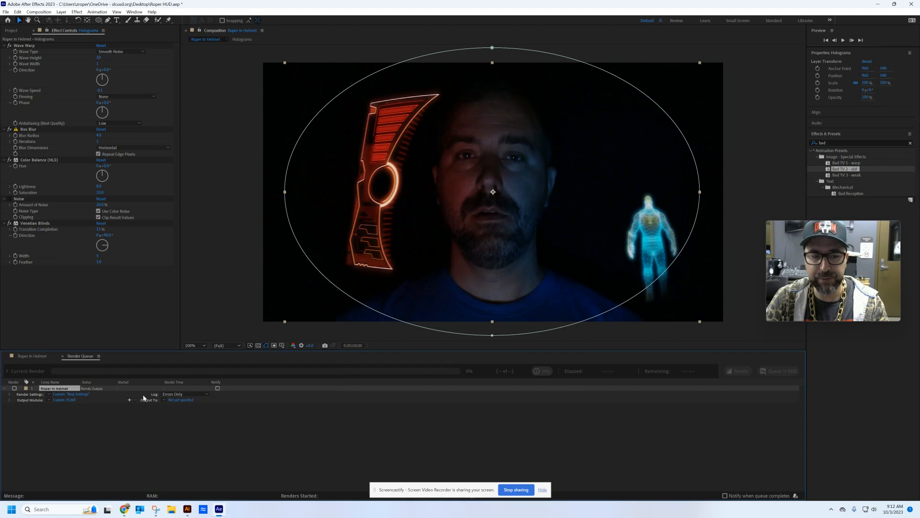
- Save the output movie to the Desktop under the same name as the project file, and start the render
click(178, 401)
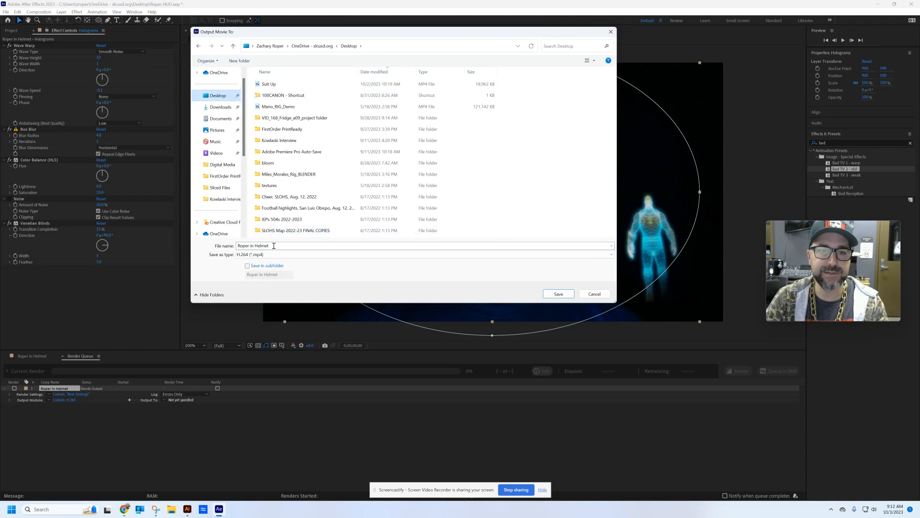
text(Rop)
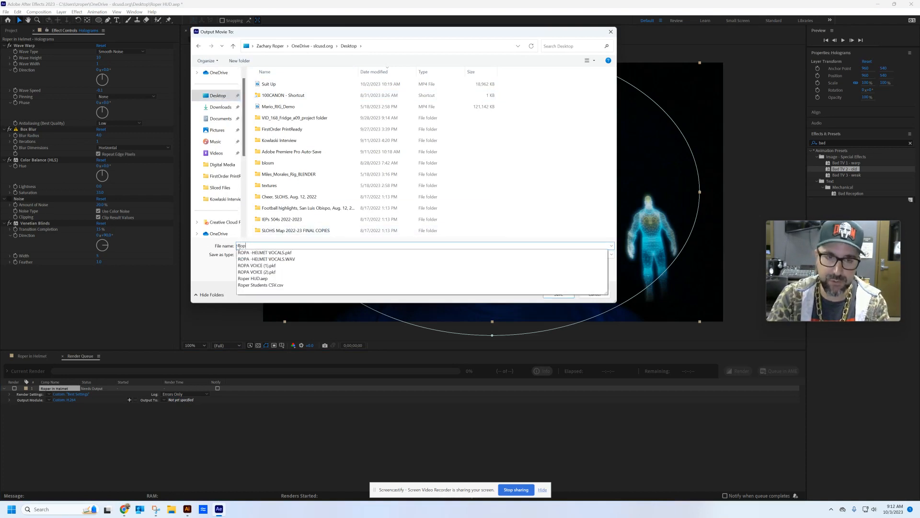
text(er HUD)
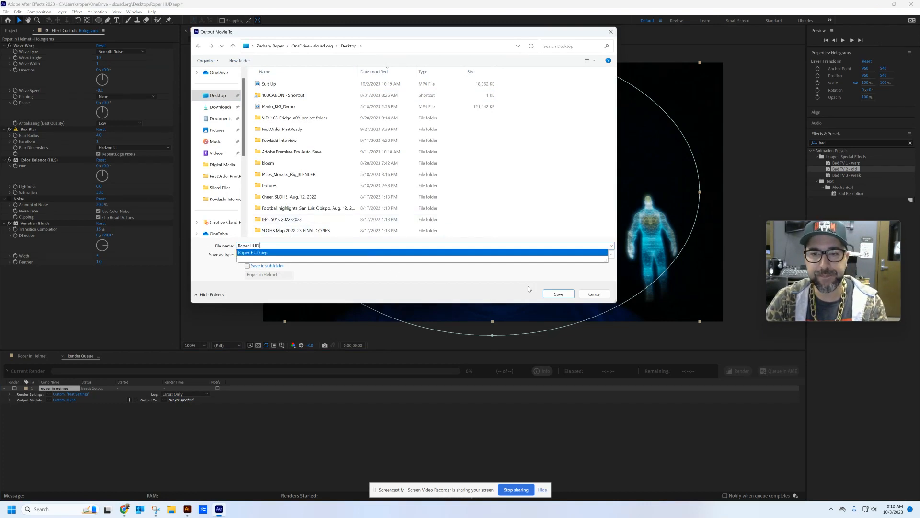
click(558, 294)
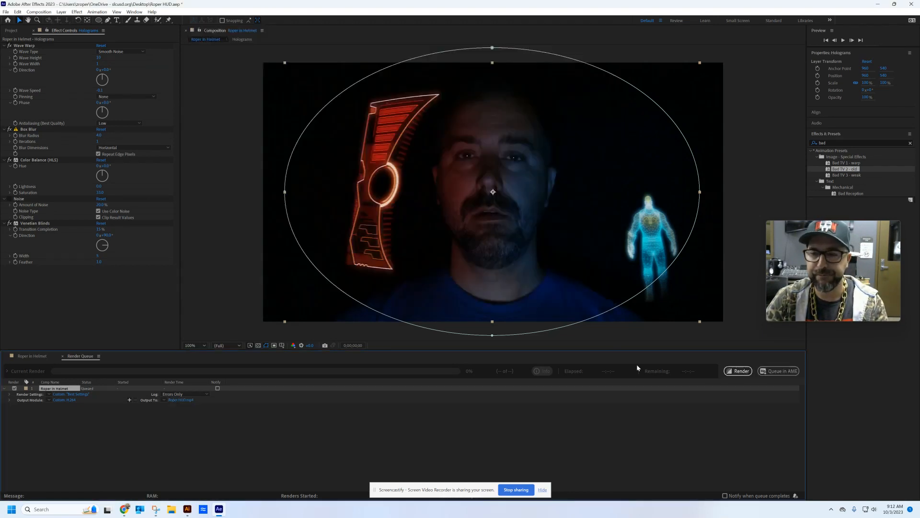
click(740, 372)
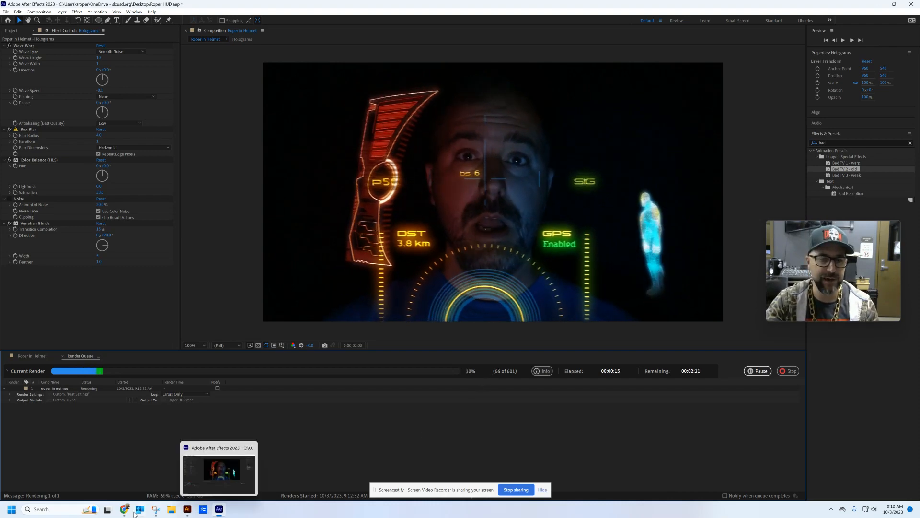
mouse_move(124, 509)
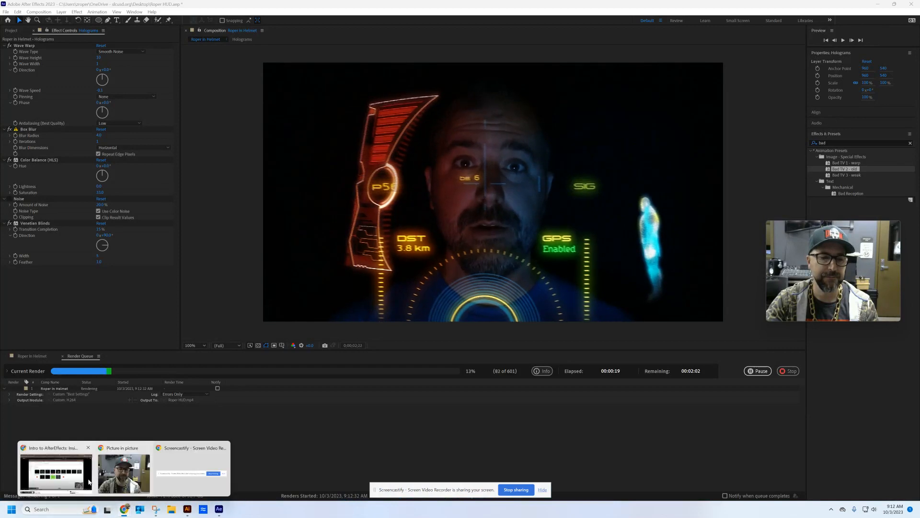
click(86, 481)
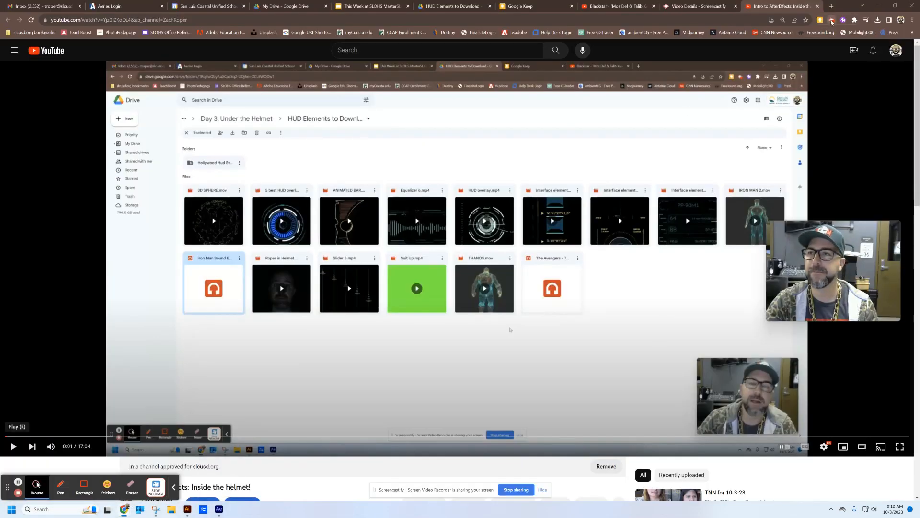
click(831, 21)
click(789, 96)
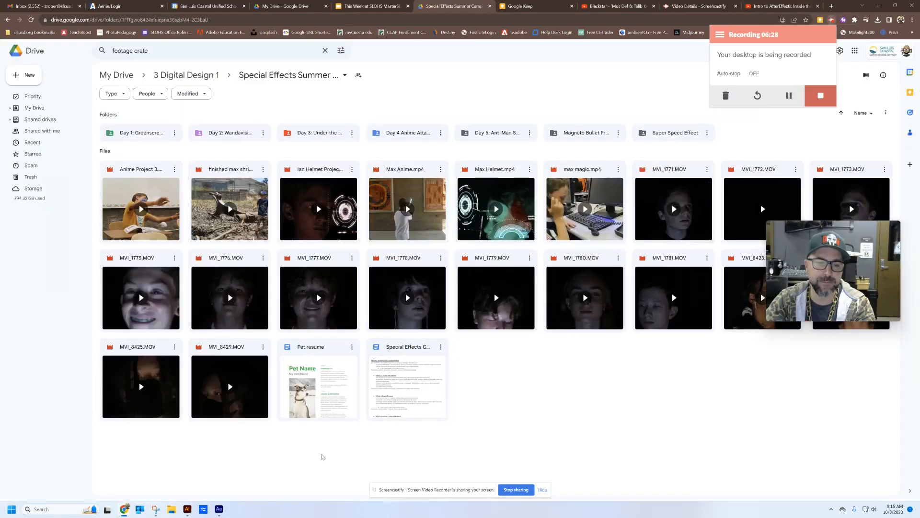
- Switch to File Explorer and open the rendered MP4 movie from the Desktop folder for playback
click(219, 510)
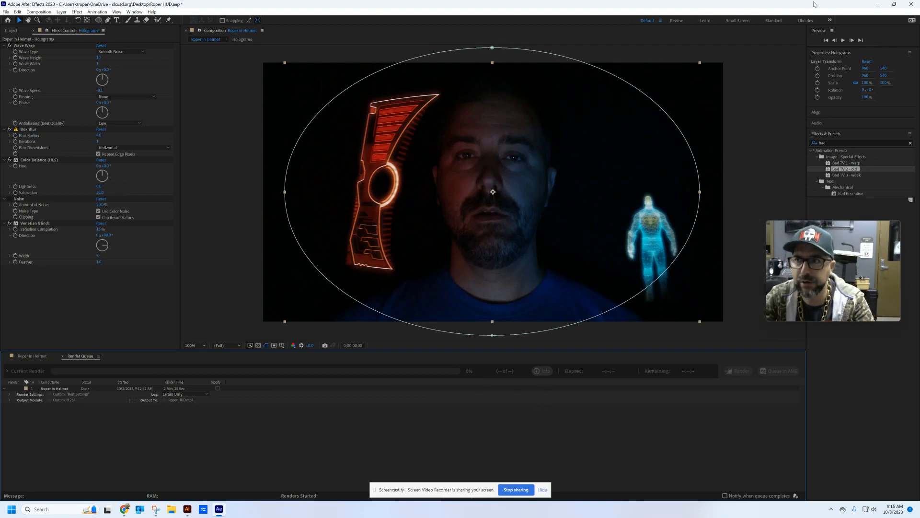
click(877, 4)
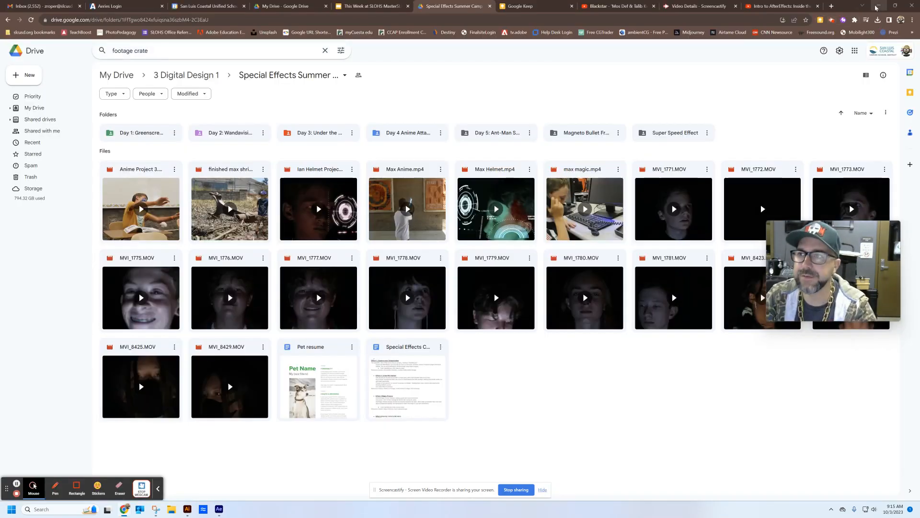
click(877, 4)
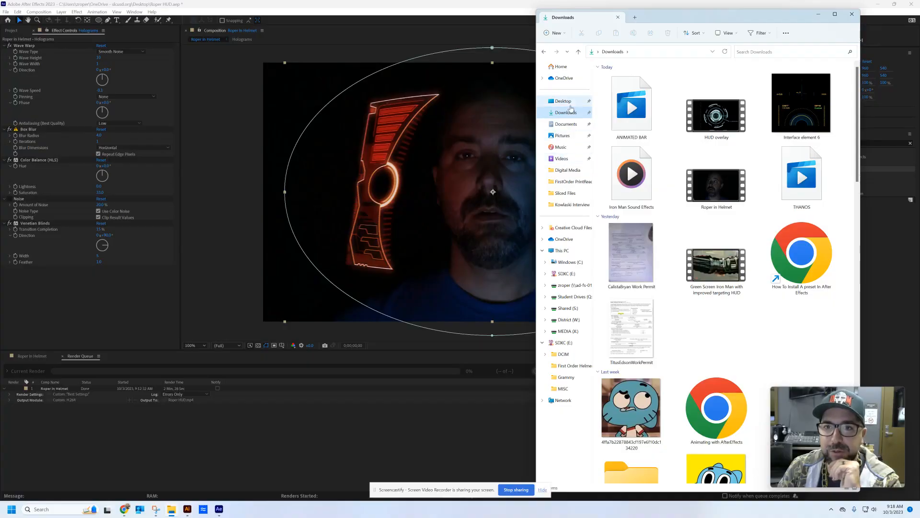
click(564, 102)
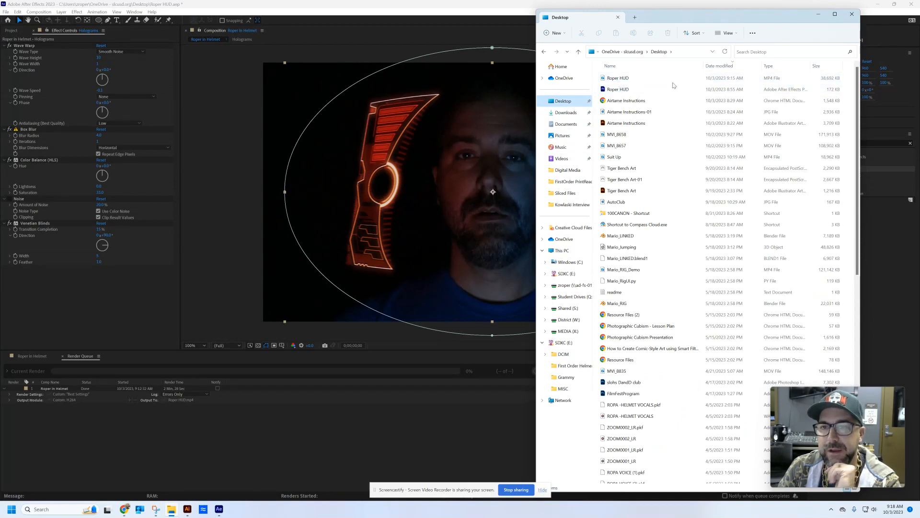
double_click(624, 78)
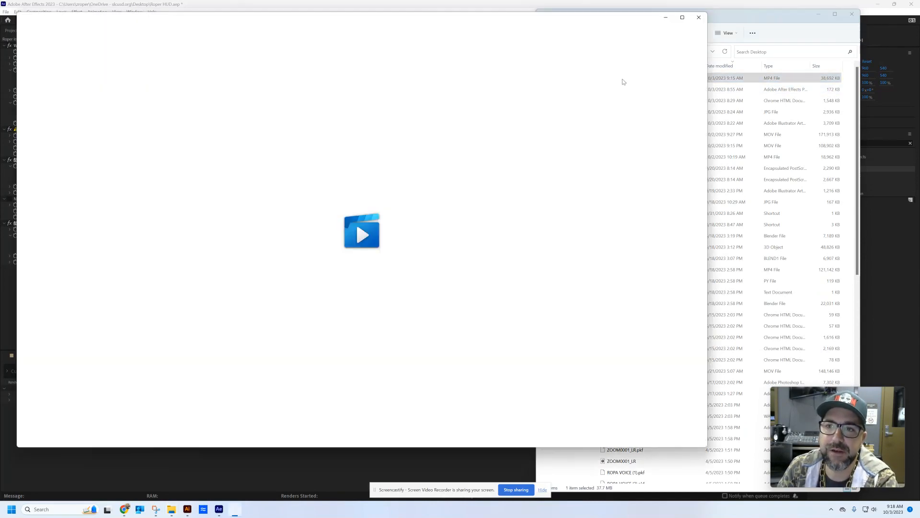